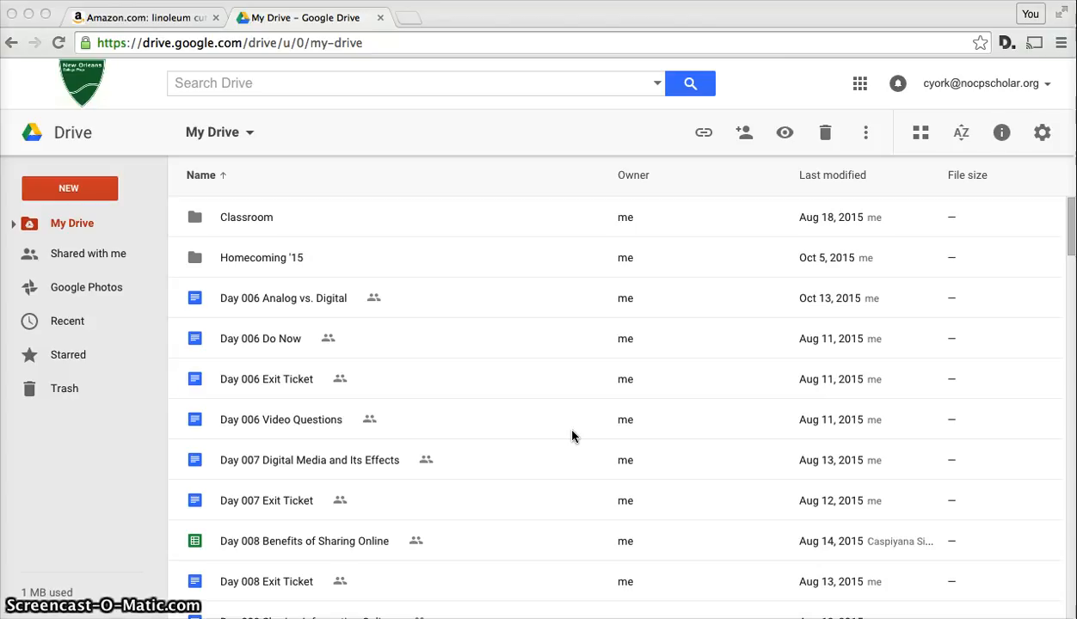
pyautogui.click(498, 272)
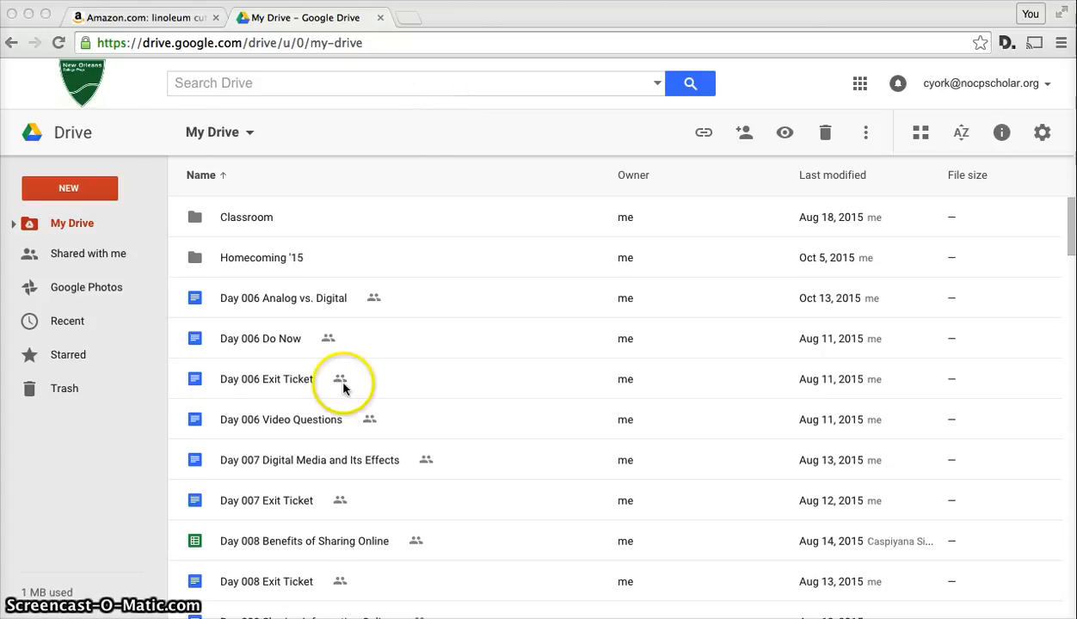
pyautogui.click(28, 16)
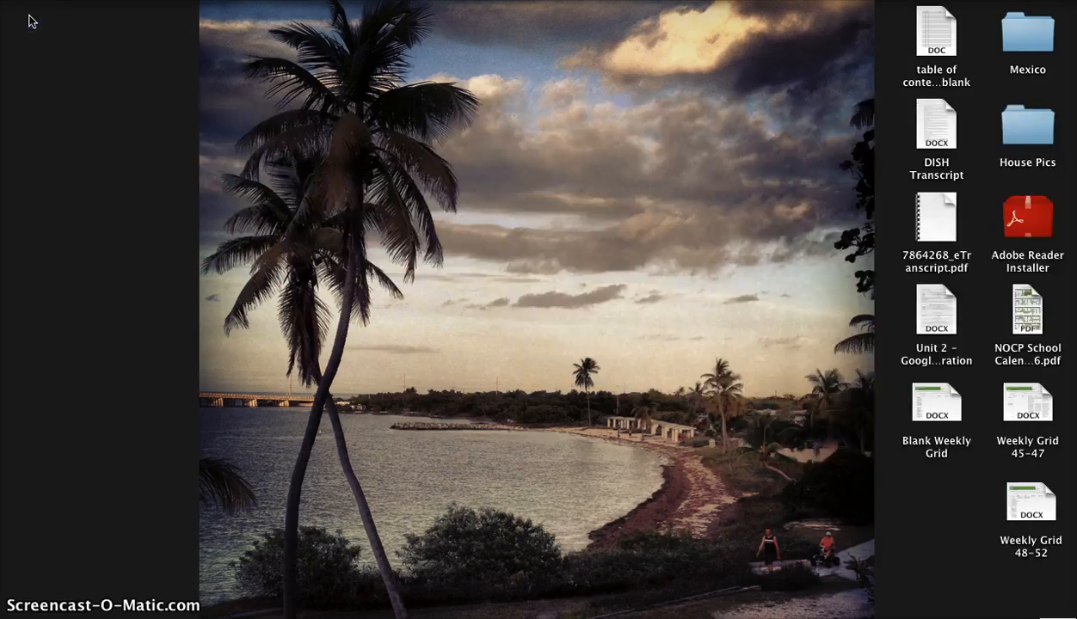
pyautogui.click(991, 614)
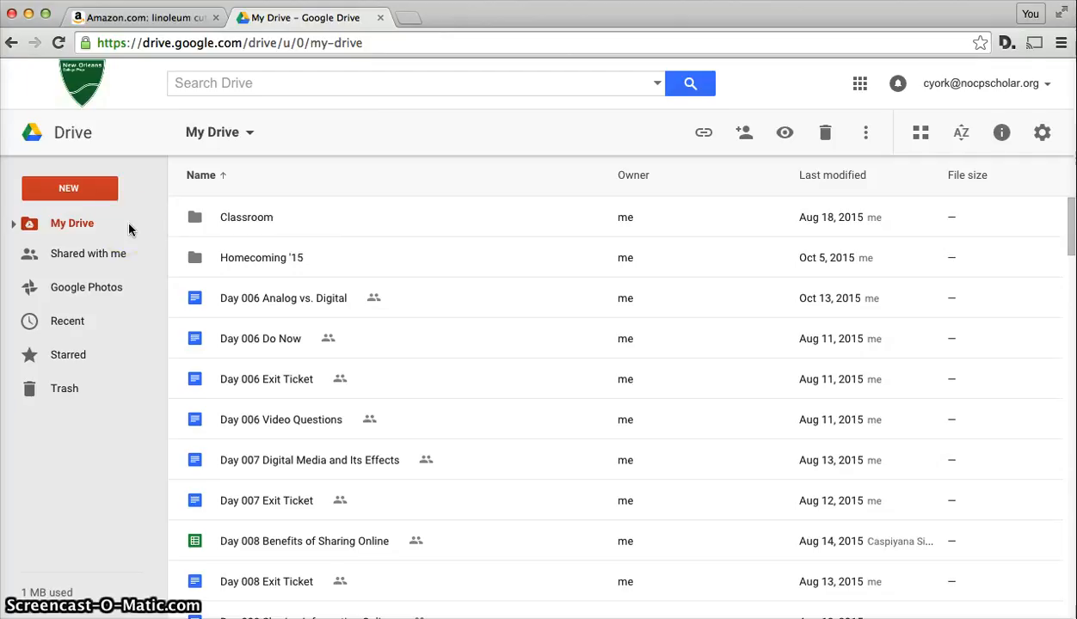
# - Create a new blank Google Docs document from Drive and name it "Example Document"
pyautogui.click(59, 189)
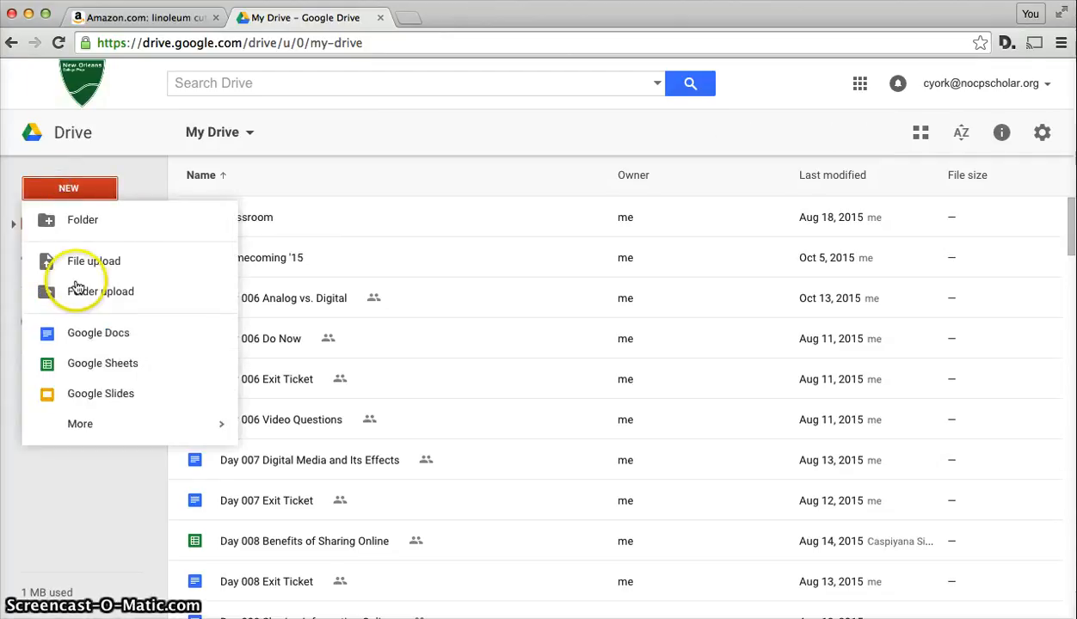
pyautogui.click(97, 344)
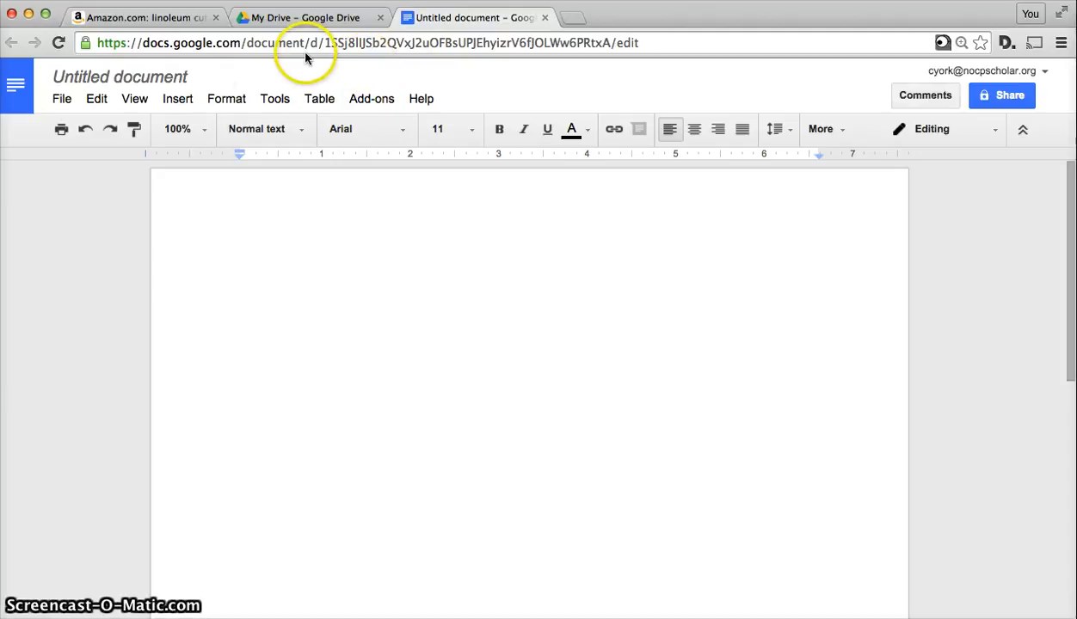
pyautogui.click(118, 79)
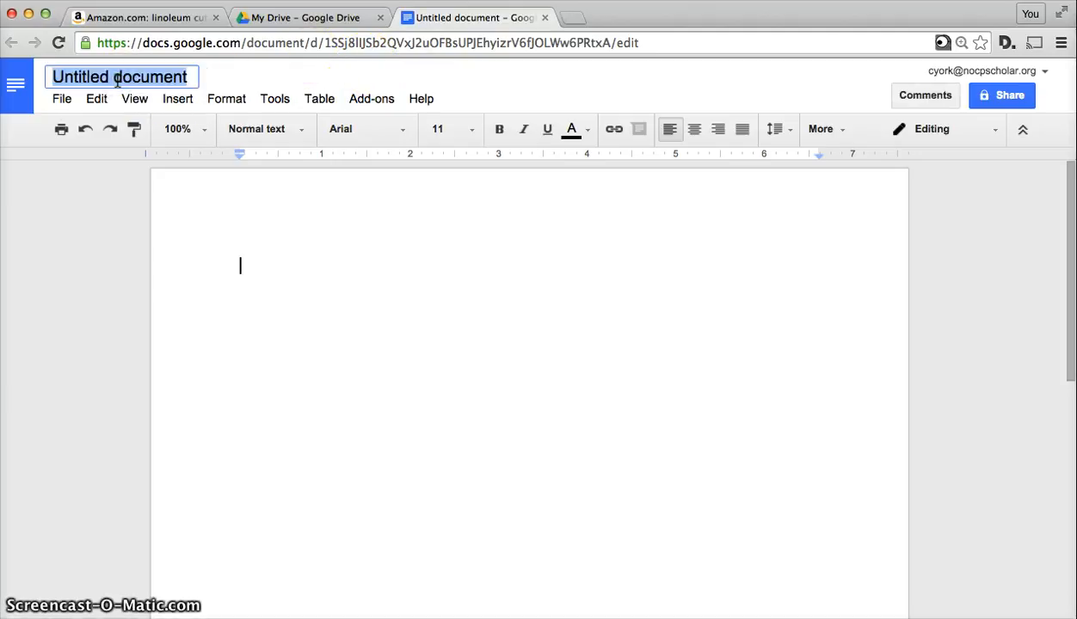
pyautogui.write('Example Documen')
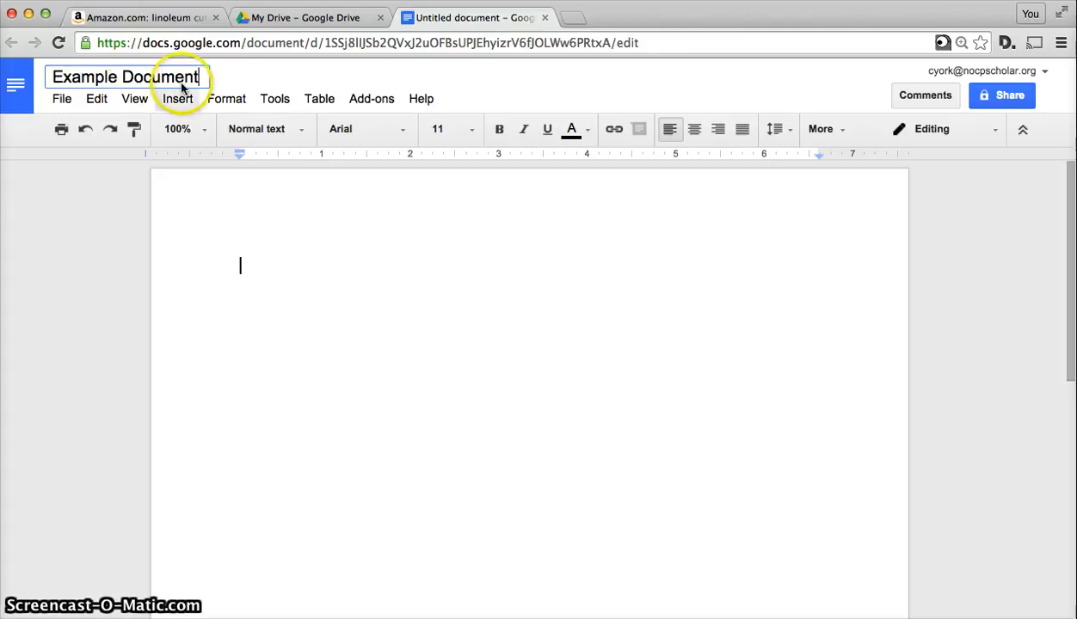
pyautogui.click(421, 320)
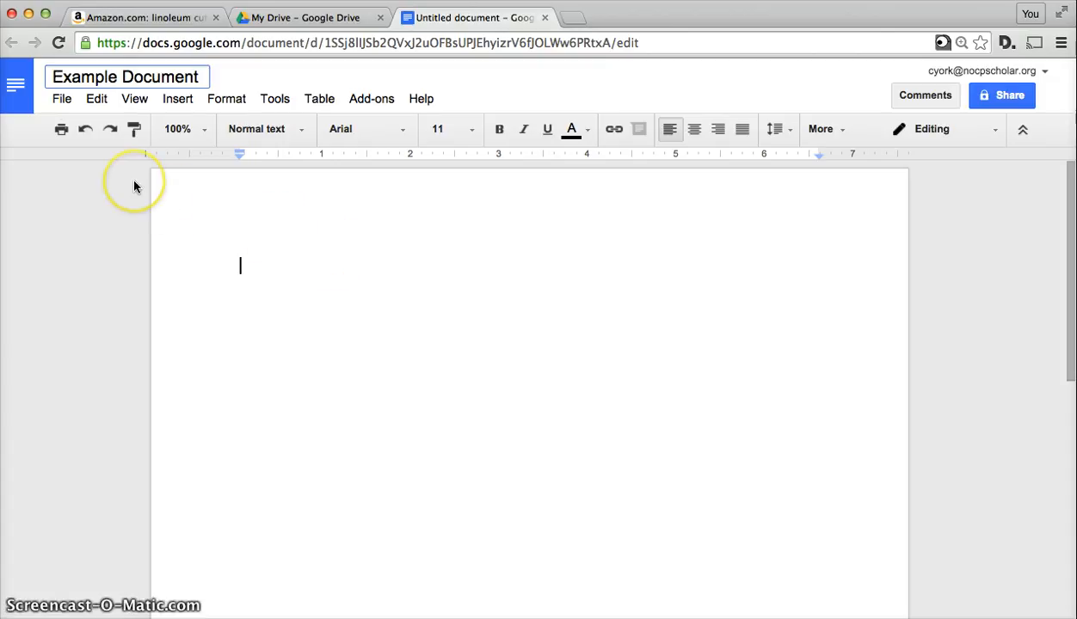
pyautogui.click(384, 264)
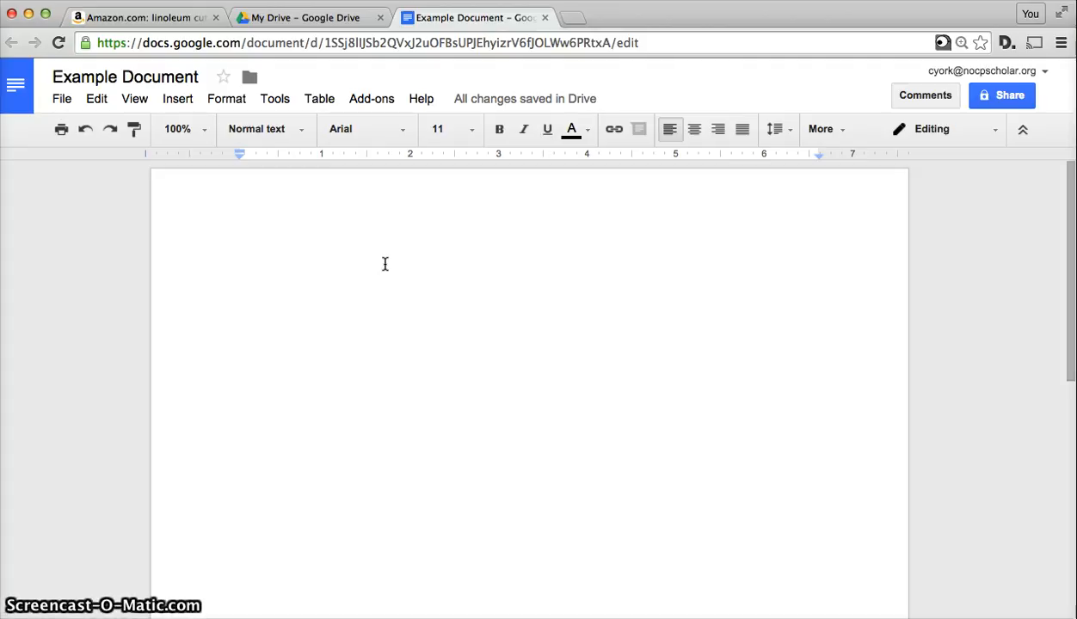
pyautogui.click(310, 230)
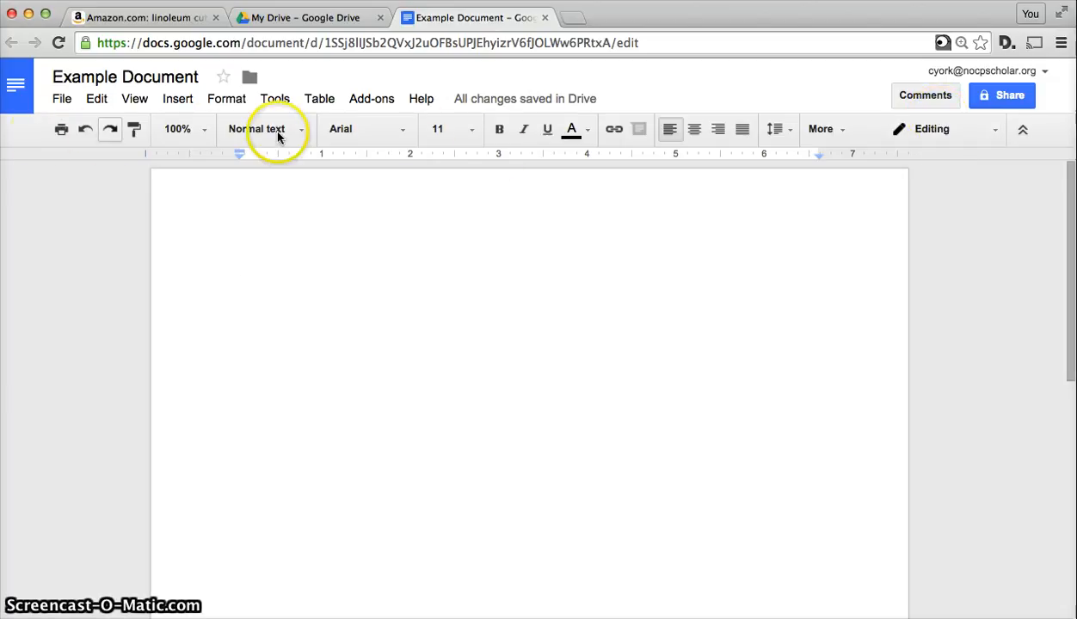
pyautogui.click(838, 137)
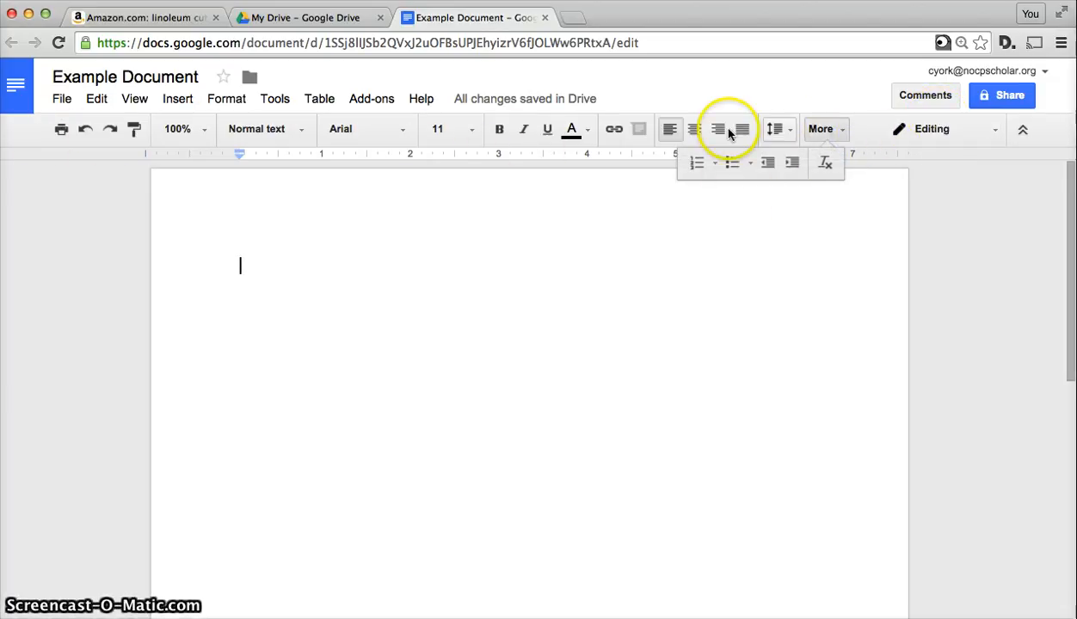
pyautogui.click(828, 129)
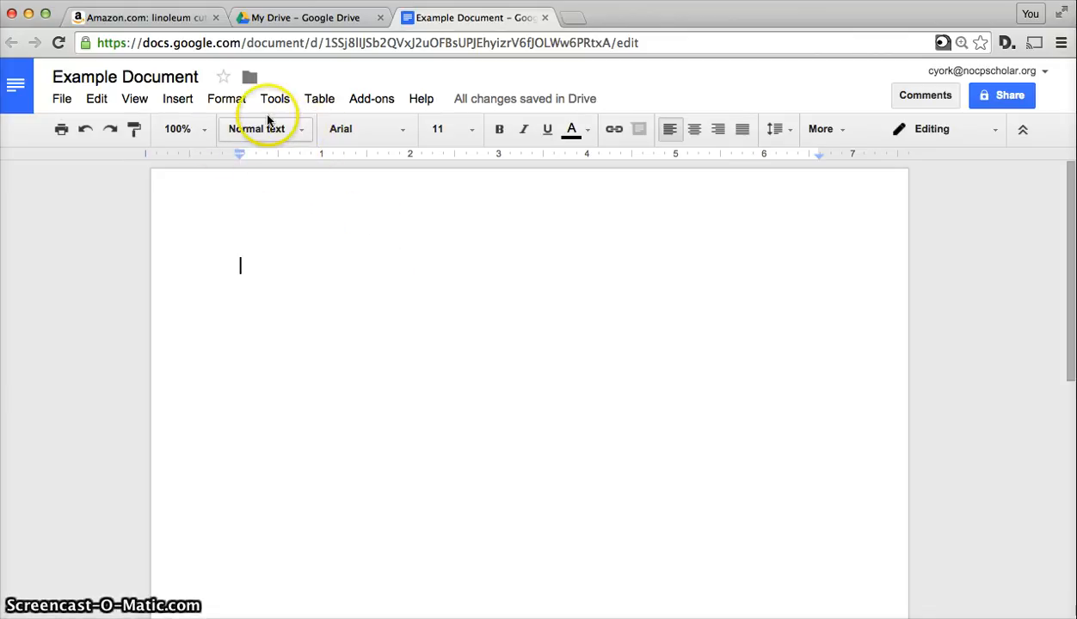
pyautogui.click(301, 130)
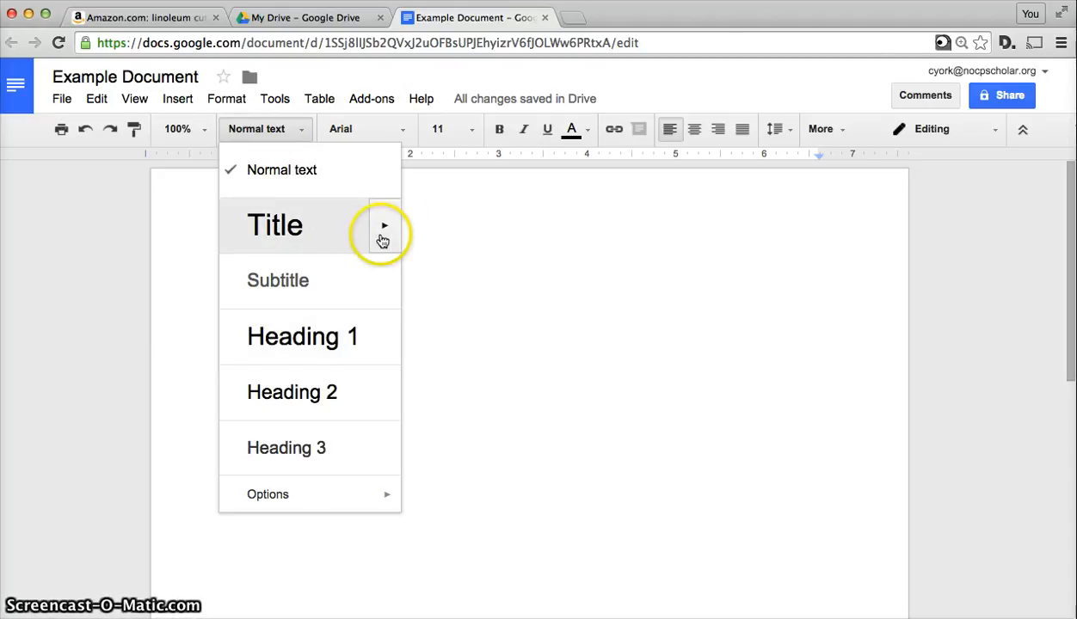
# - Enter the text "This is my title" on the first line of the blank page
pyautogui.click(451, 229)
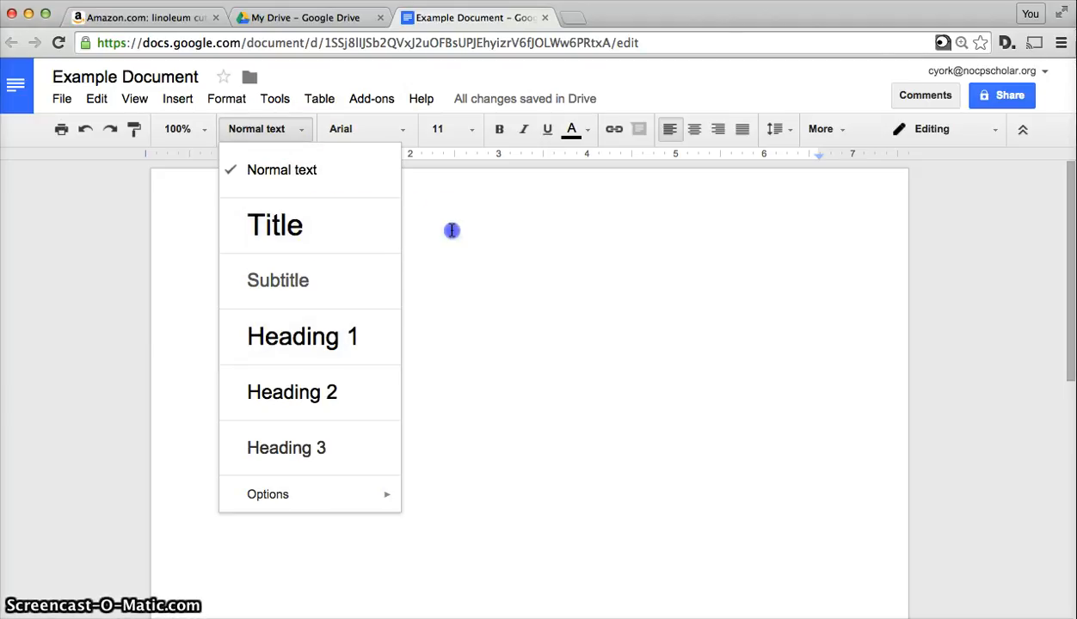
pyautogui.write('This is my title')
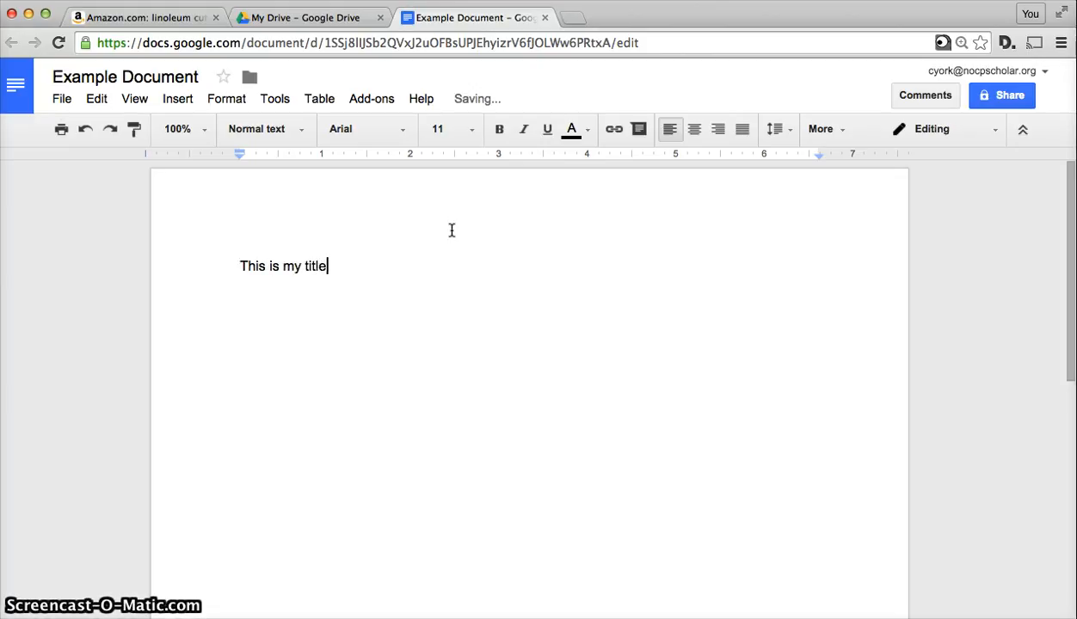
# - Try the Title style on the line "This is my title" and return it to Normal text
pyautogui.moveTo(348, 268); pyautogui.dragTo(200, 264)
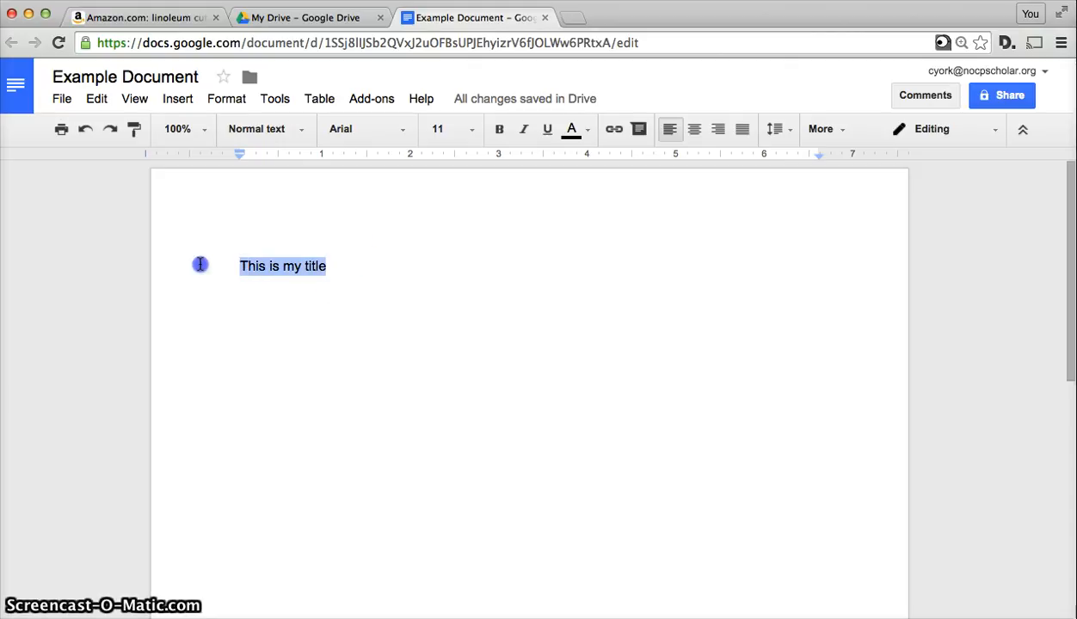
pyautogui.click(302, 128)
pyautogui.click(303, 221)
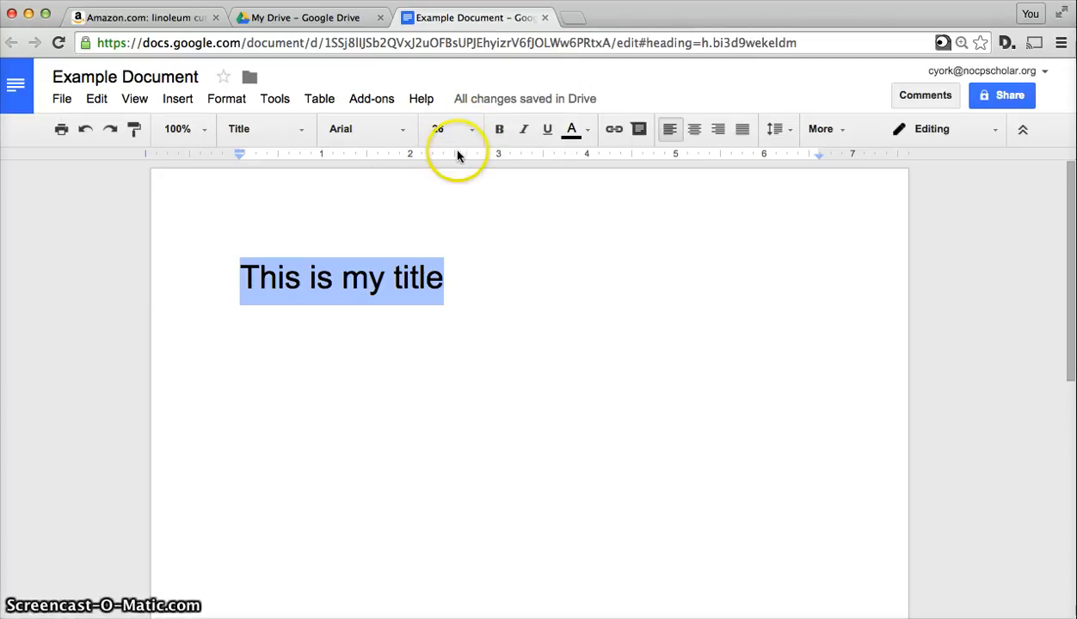
pyautogui.click(300, 129)
pyautogui.click(291, 172)
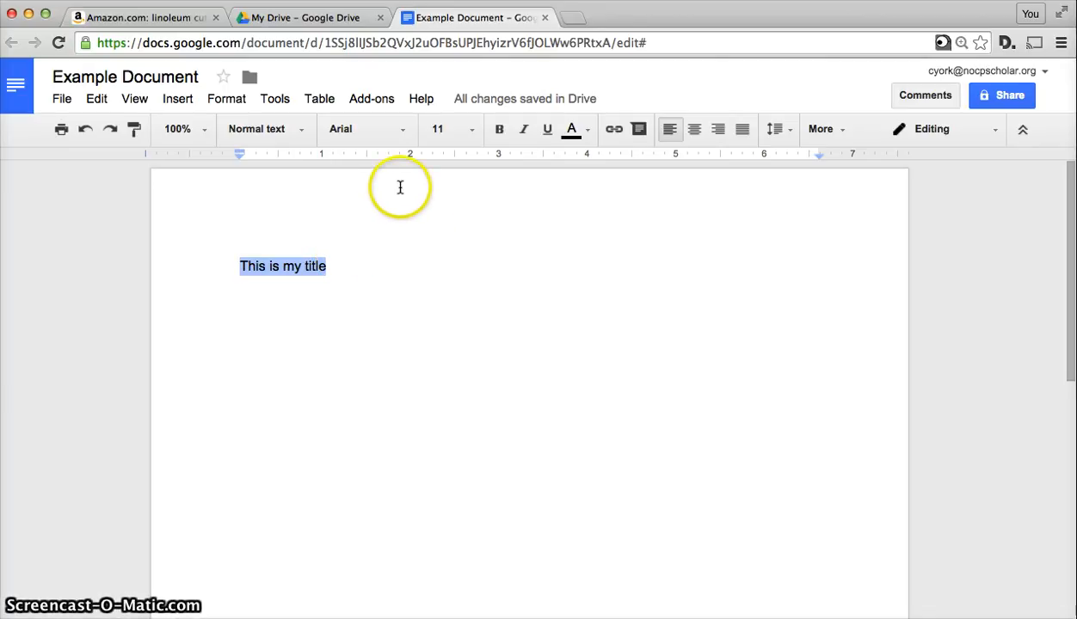
# - Set the font size of the whole line "This is my title" to 36
pyautogui.click(404, 131)
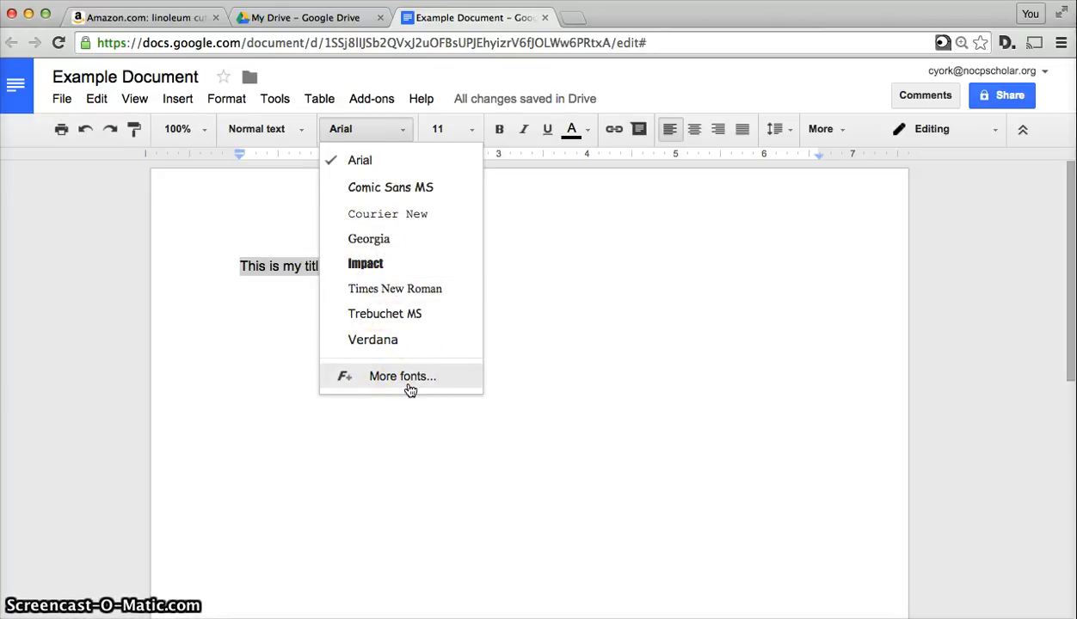
pyautogui.click(528, 355)
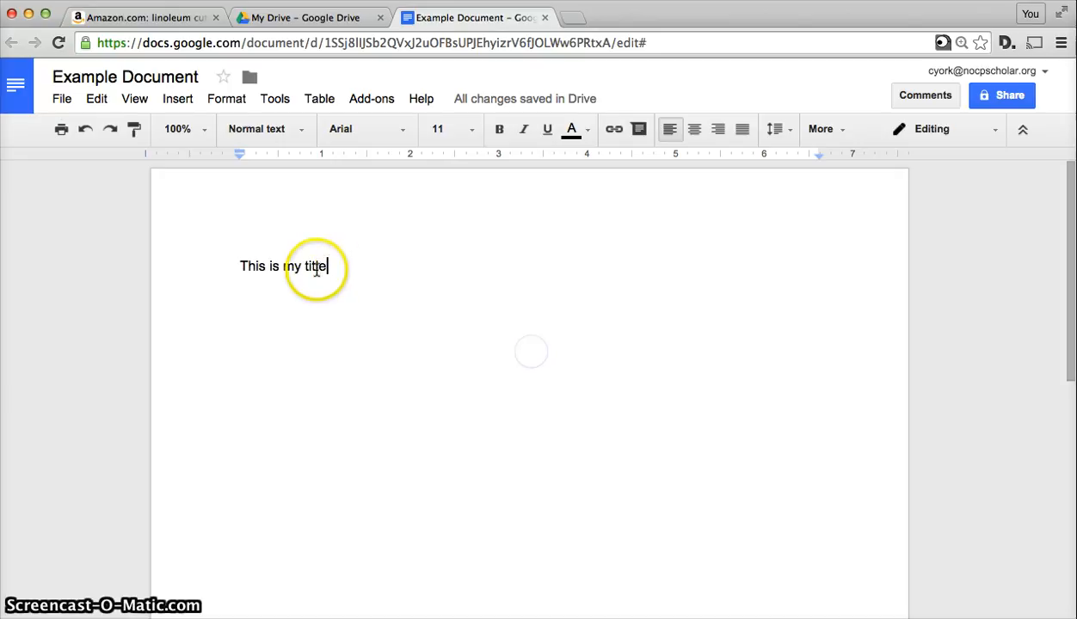
pyautogui.moveTo(334, 265); pyautogui.dragTo(188, 248)
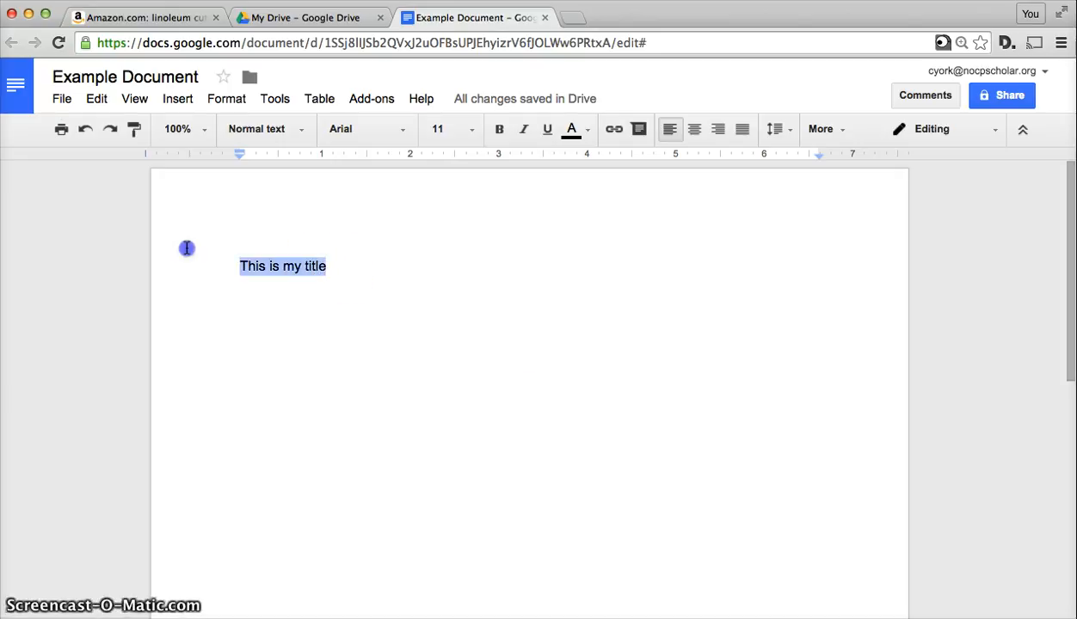
pyautogui.click(477, 131)
pyautogui.click(451, 380)
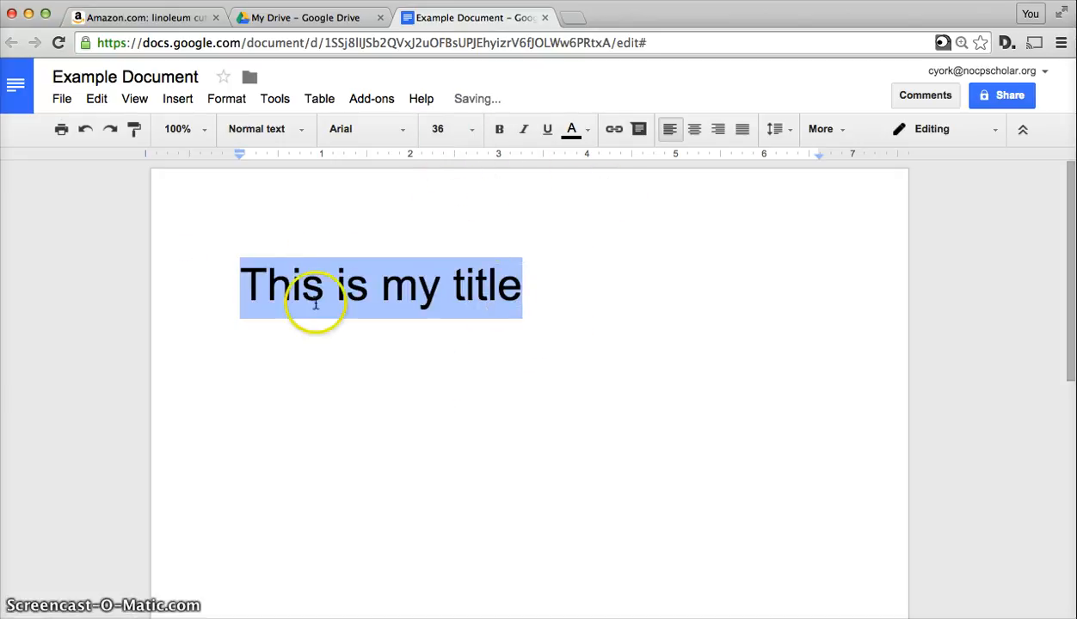
# - Change the font of the selected title line to Impact
pyautogui.click(403, 133)
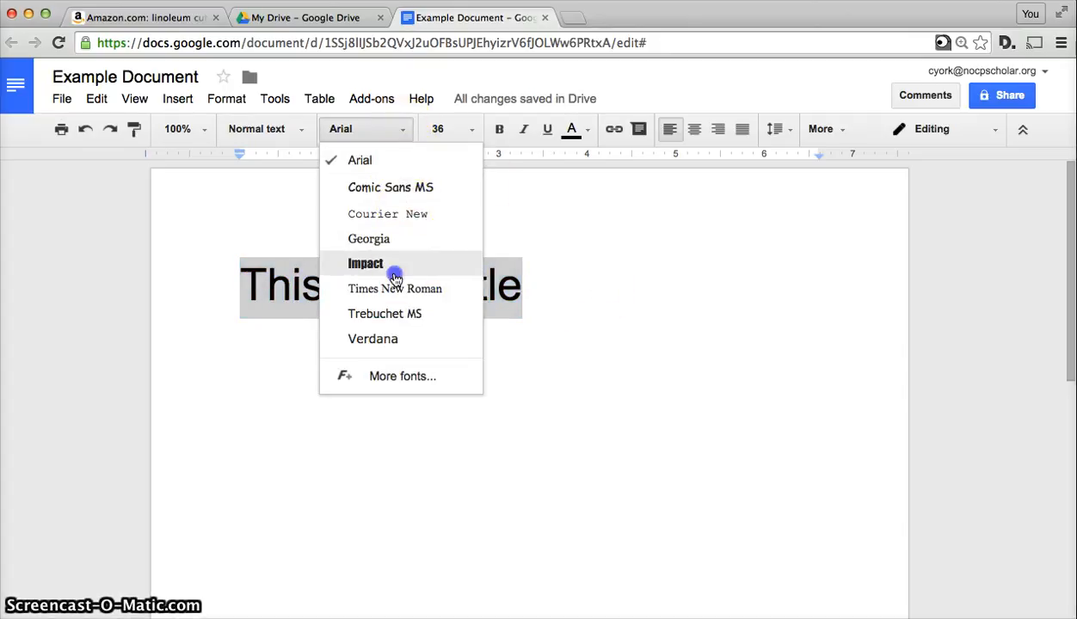
pyautogui.click(394, 278)
# - Add Indie Flower from the additional fonts collection and apply it to the selected title line
pyautogui.click(400, 129)
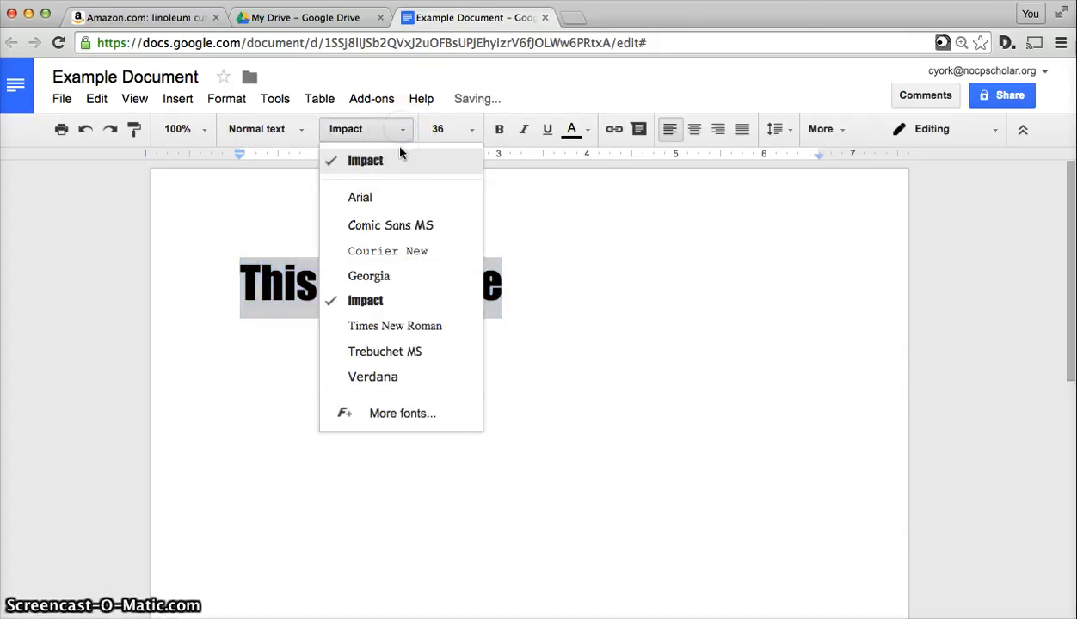
pyautogui.click(403, 414)
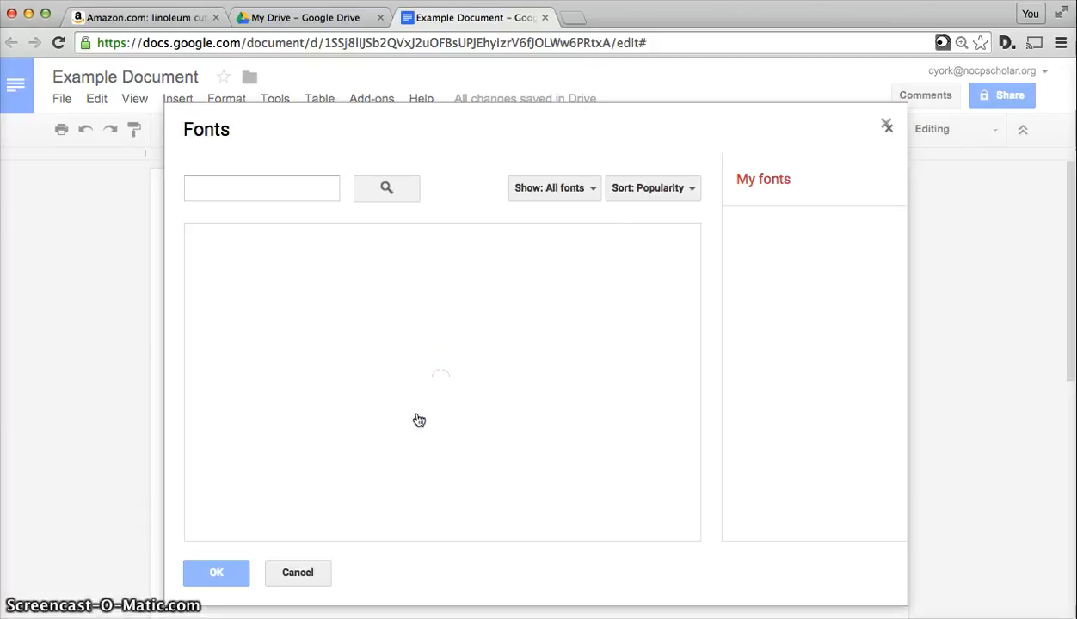
pyautogui.scroll(-15, 438, 400)
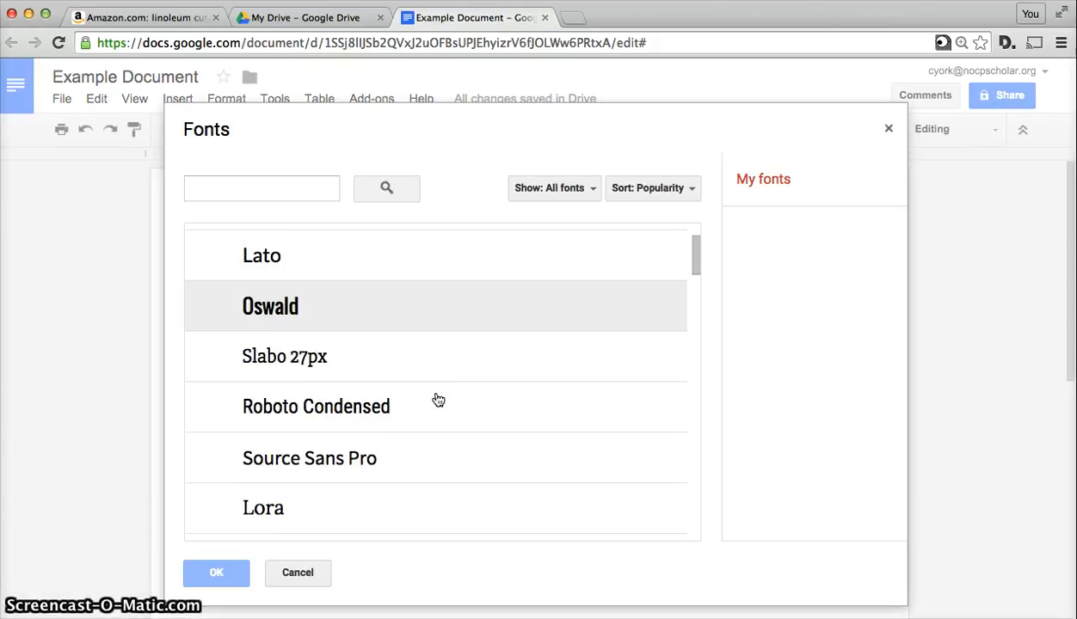
pyautogui.scroll(-6, 433, 342)
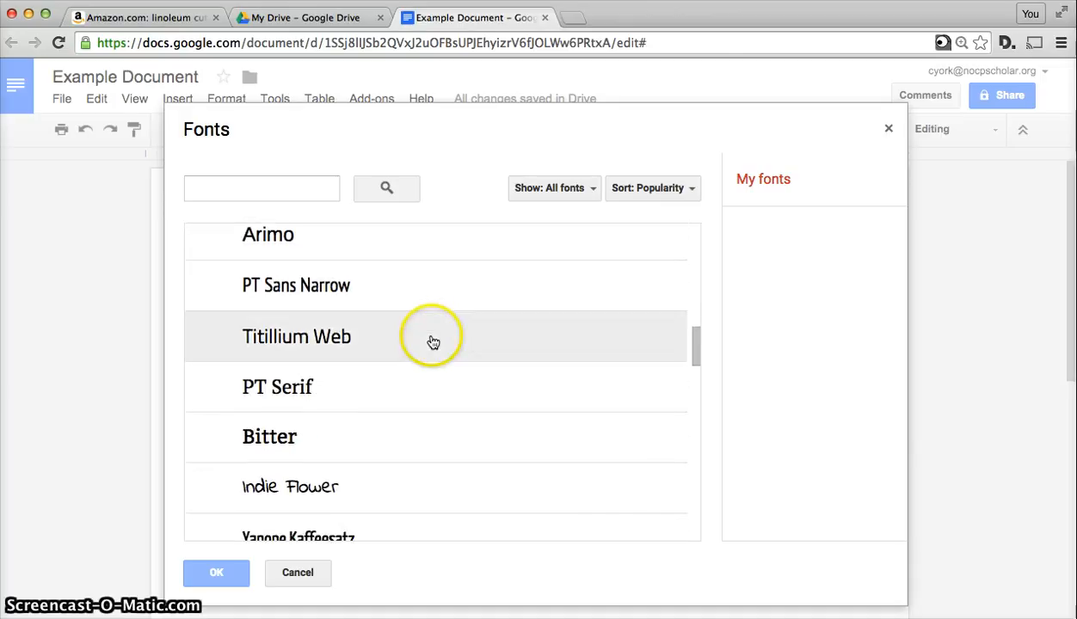
pyautogui.click(352, 339)
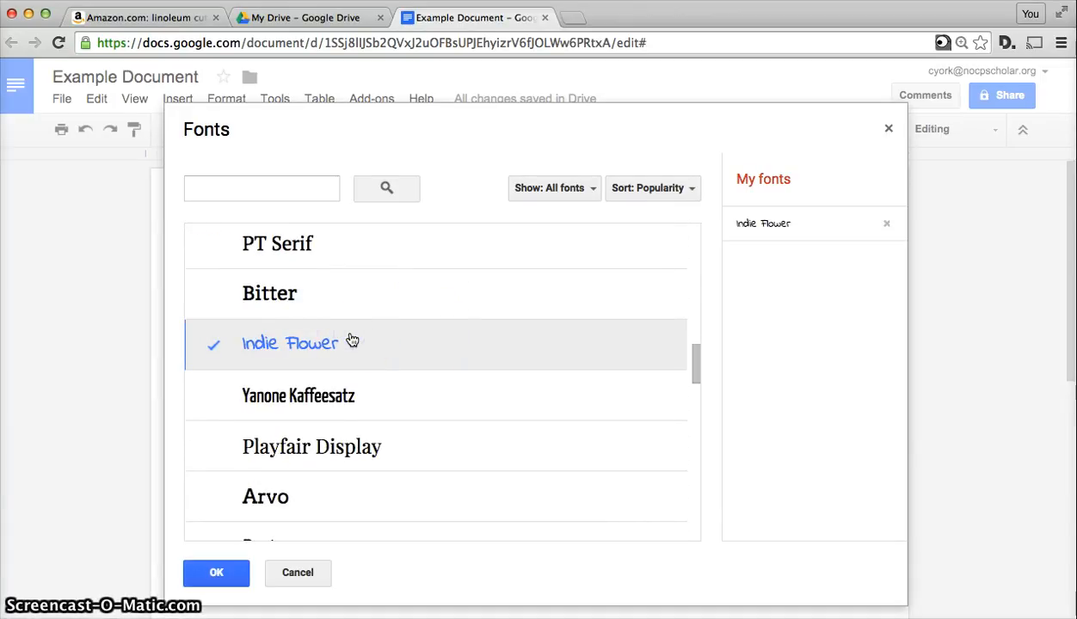
pyautogui.click(222, 578)
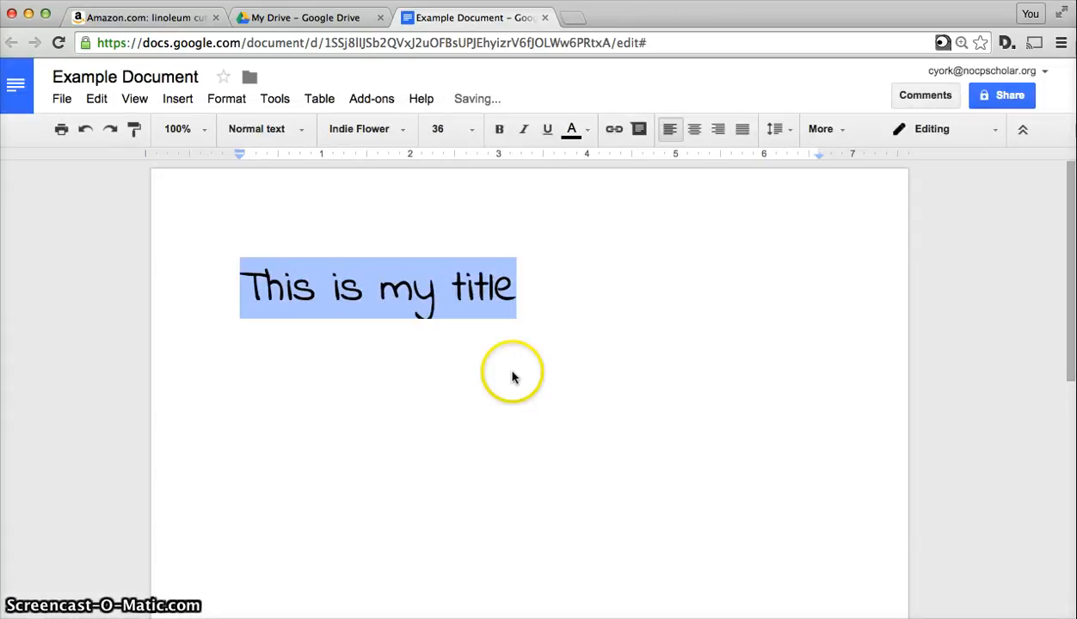
# - Add Lobster from the additional fonts collection and apply it to the selected title line
pyautogui.click(403, 132)
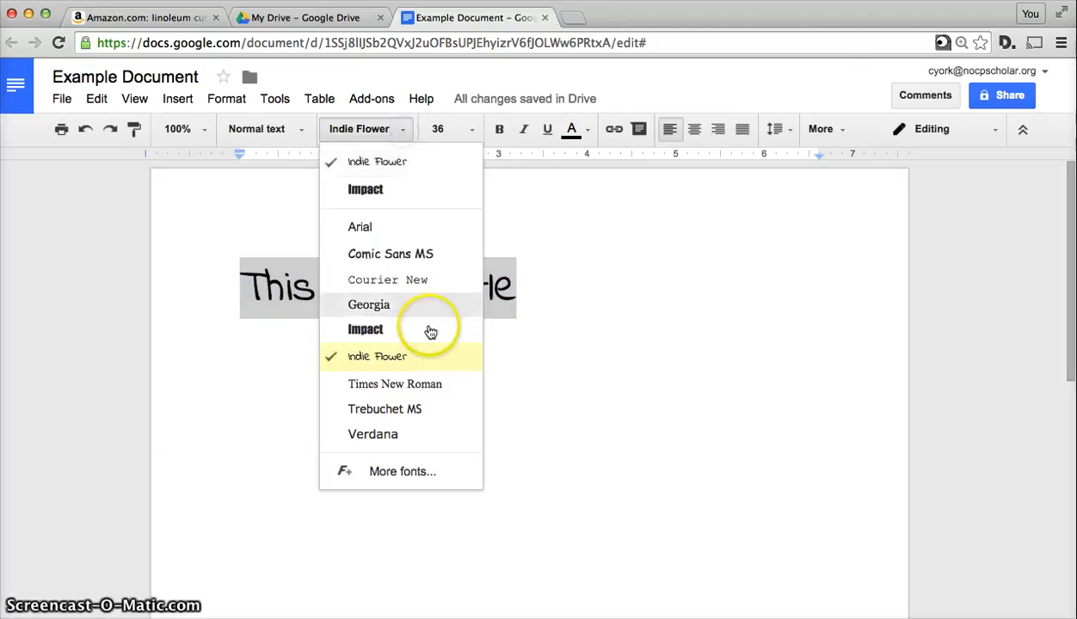
pyautogui.click(411, 472)
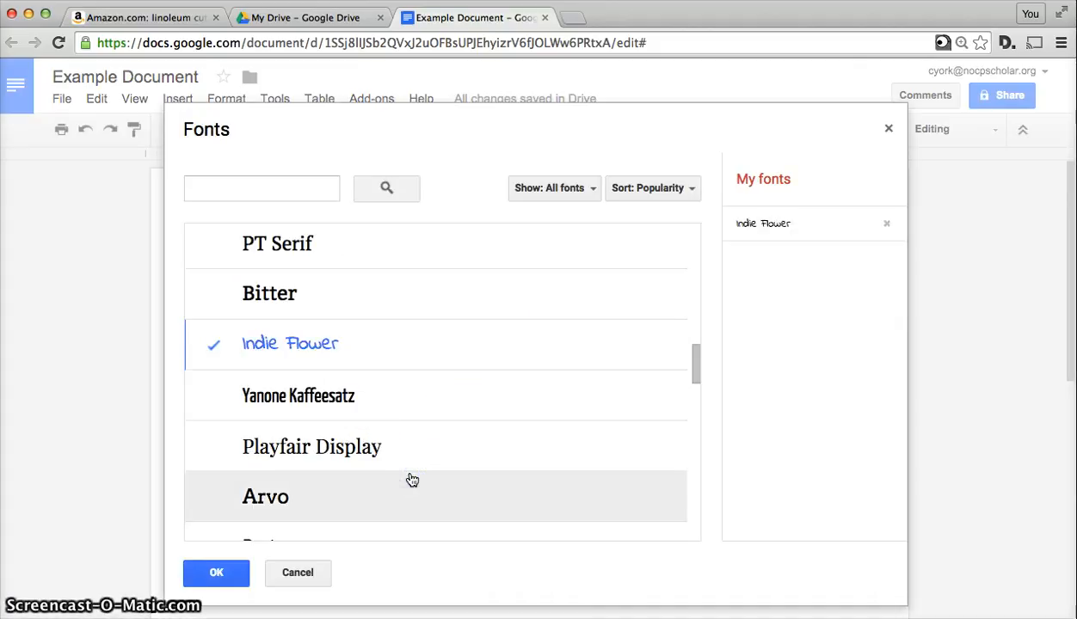
pyautogui.scroll(-5, 456, 421)
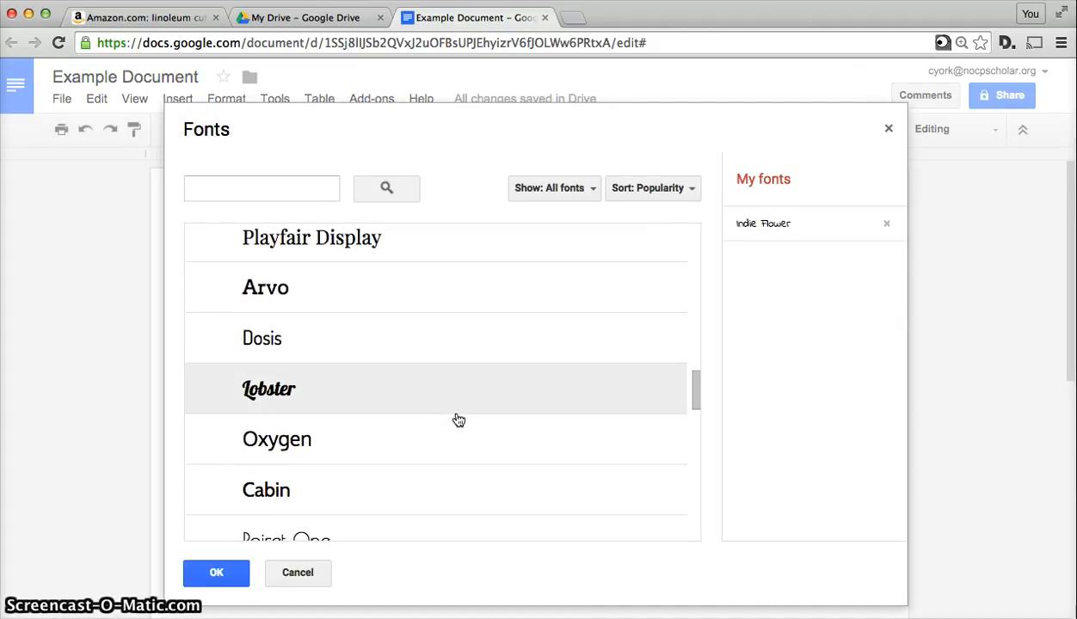
pyautogui.click(400, 401)
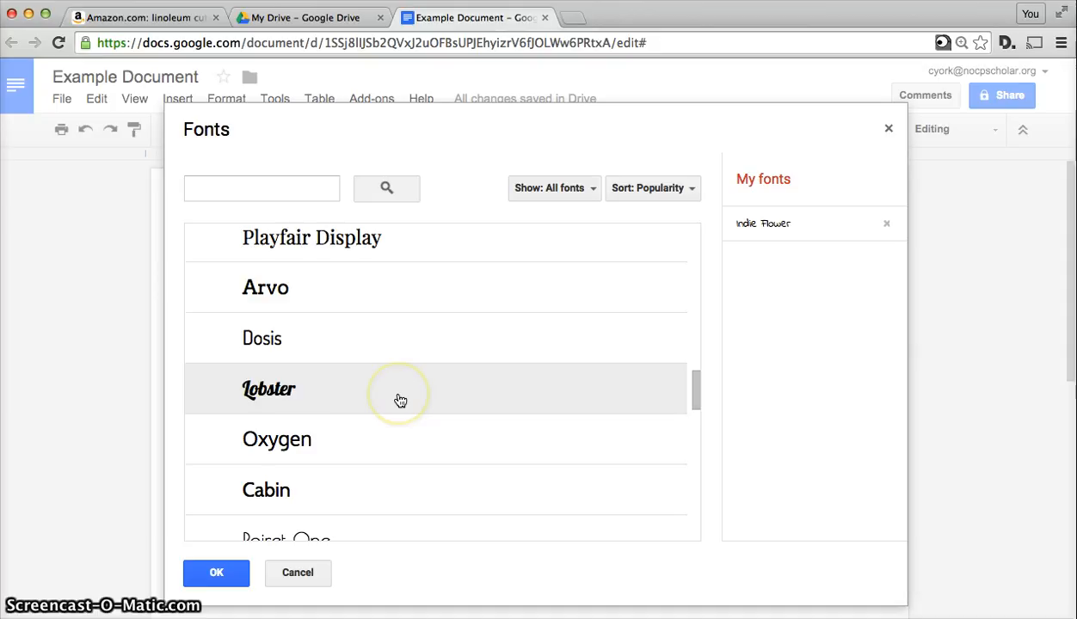
pyautogui.click(334, 387)
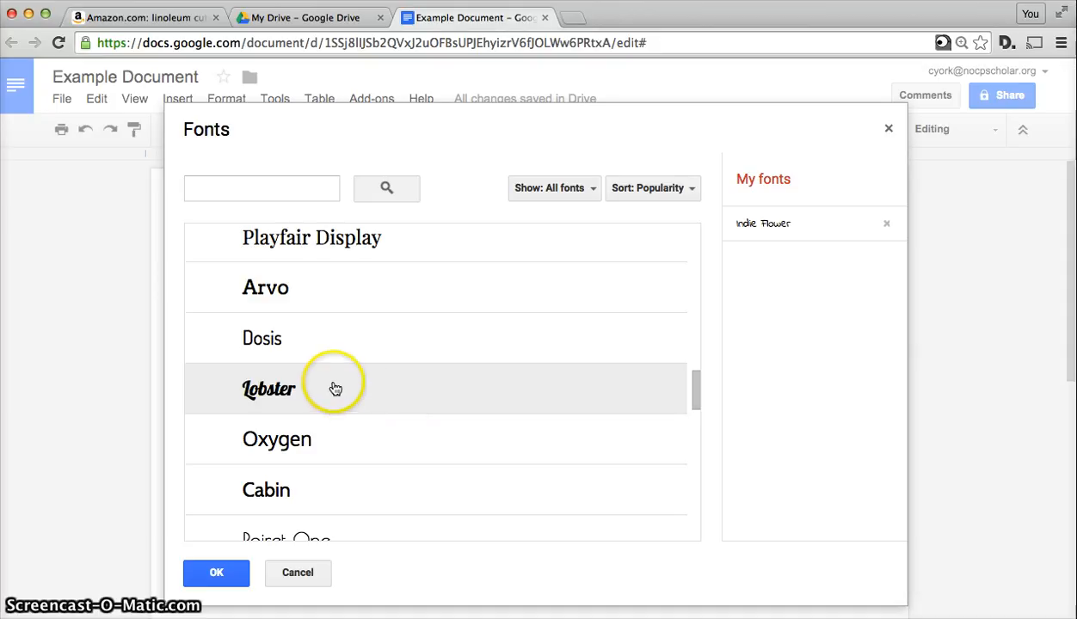
pyautogui.click(216, 572)
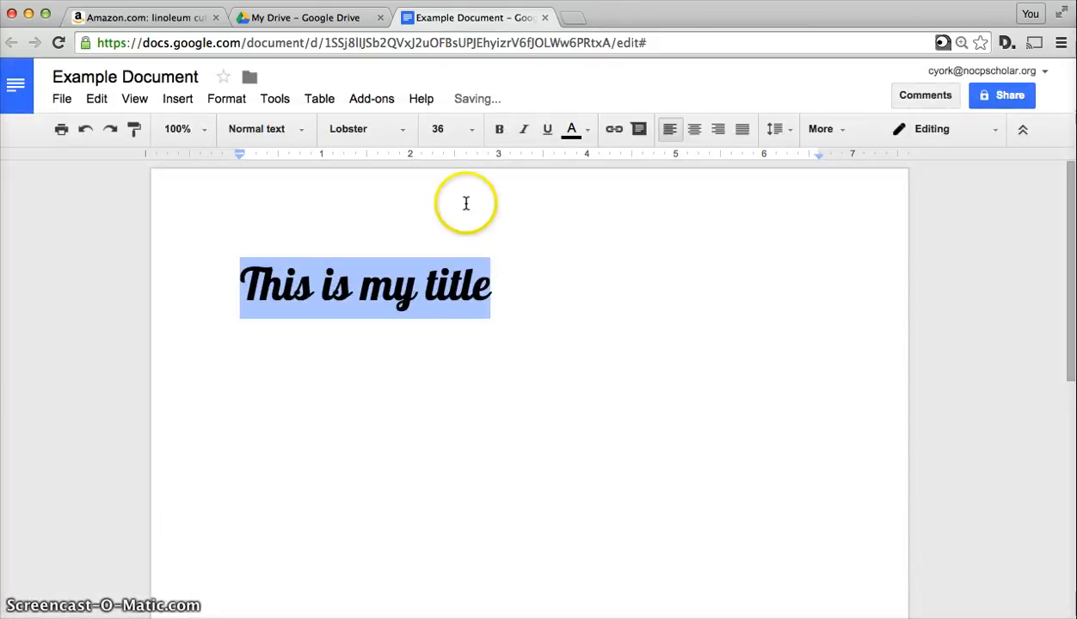
# - Change the font of the selected title line to Arial
pyautogui.click(402, 129)
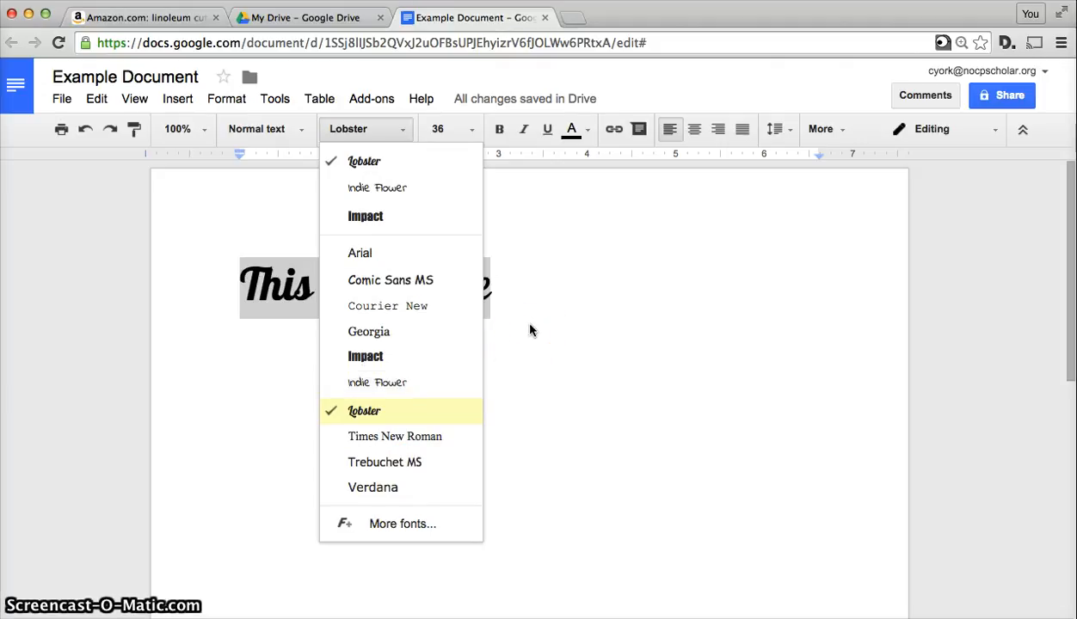
pyautogui.click(404, 249)
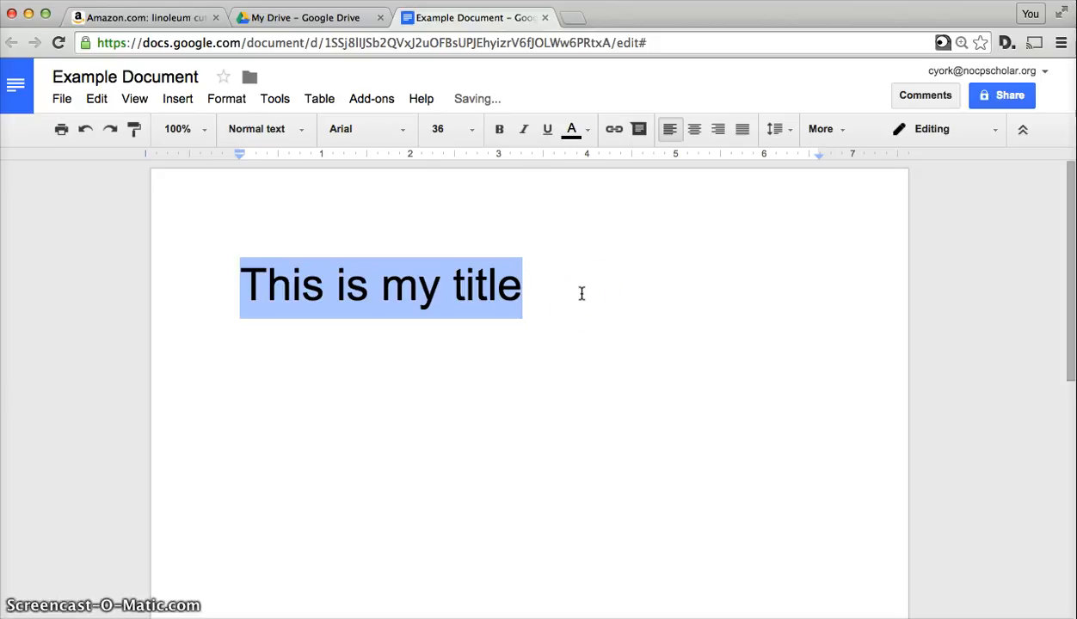
pyautogui.click(404, 131)
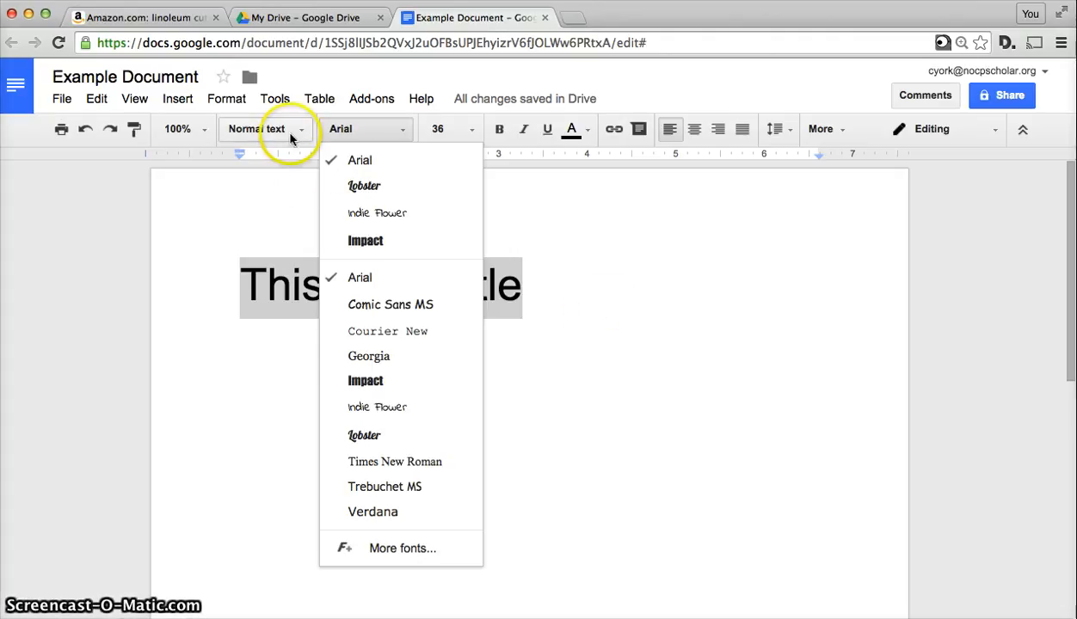
# - Reduce the font size of the selected title line to 11 and raise it to 12
pyautogui.click(475, 131)
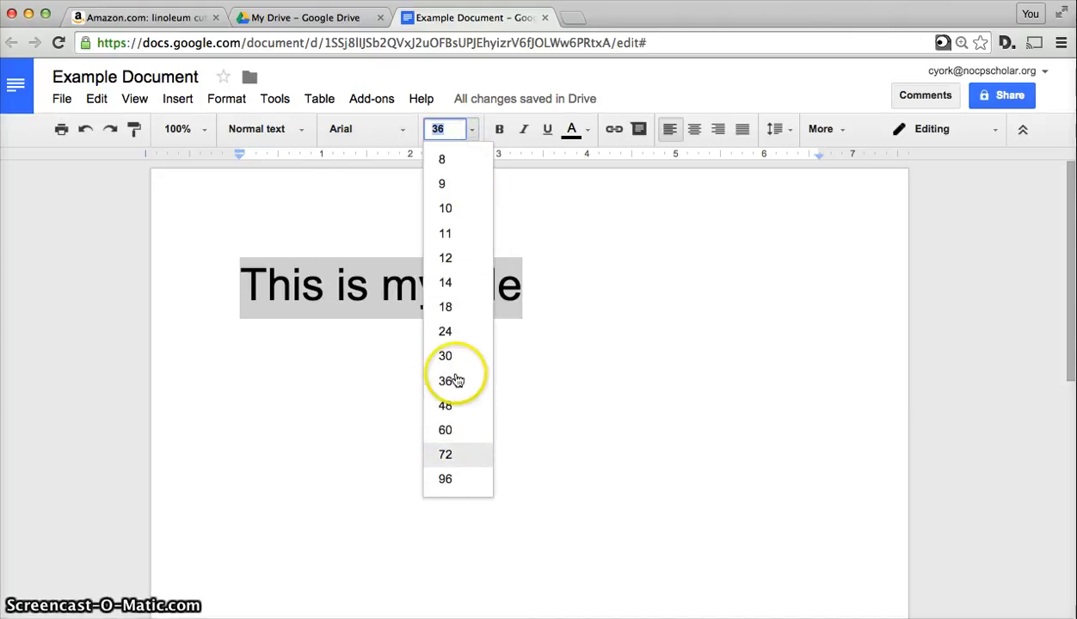
pyautogui.click(461, 244)
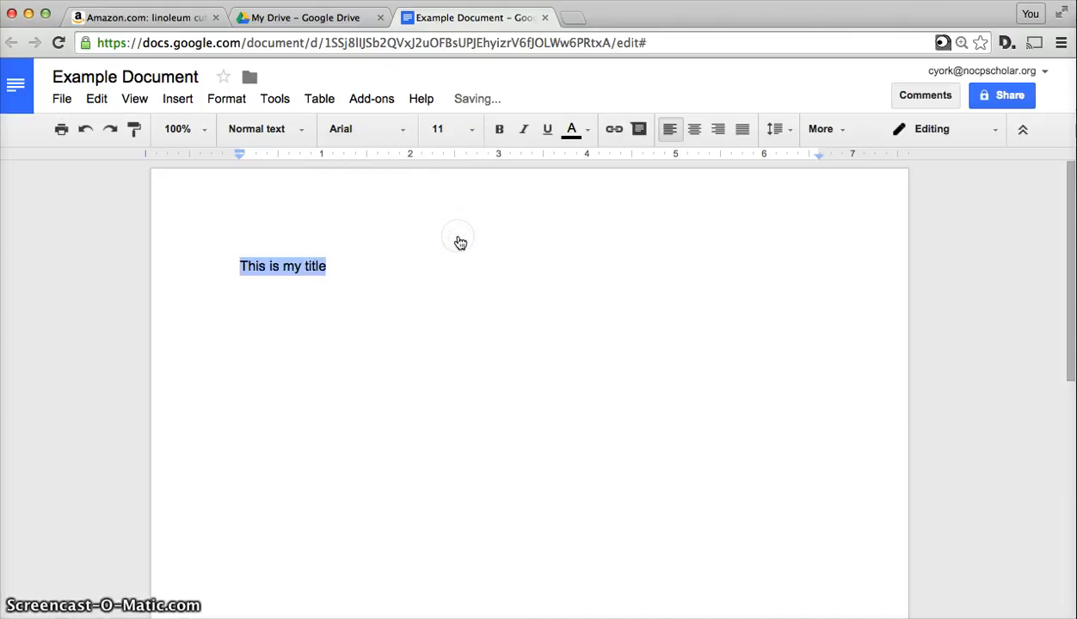
pyautogui.click(464, 133)
pyautogui.click(453, 264)
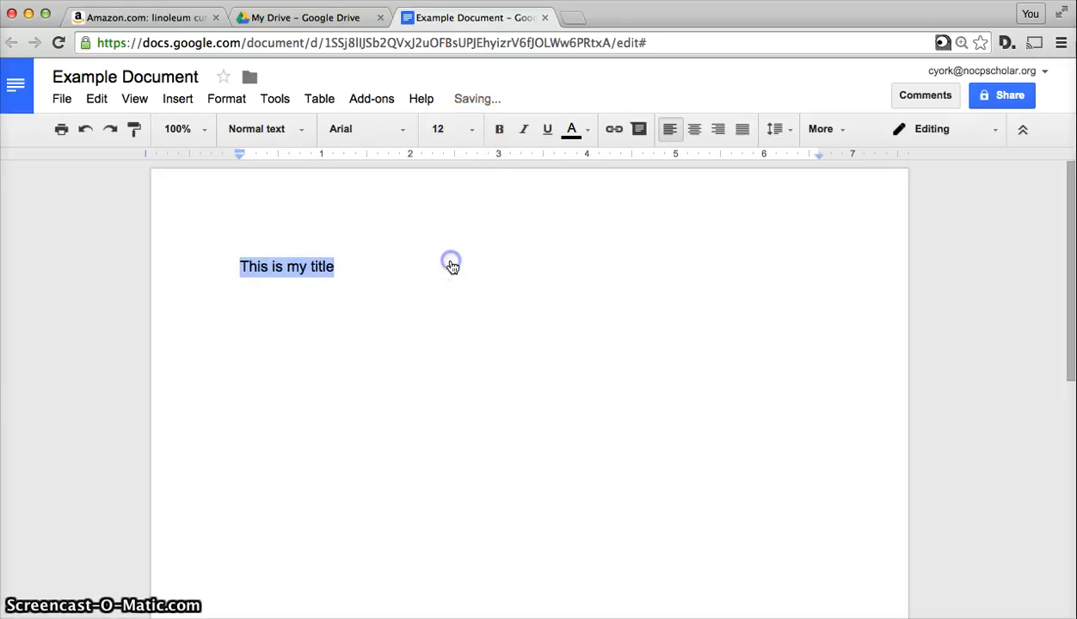
# - Enlarge the selected title line to font size 24 and further to 30
pyautogui.click(403, 129)
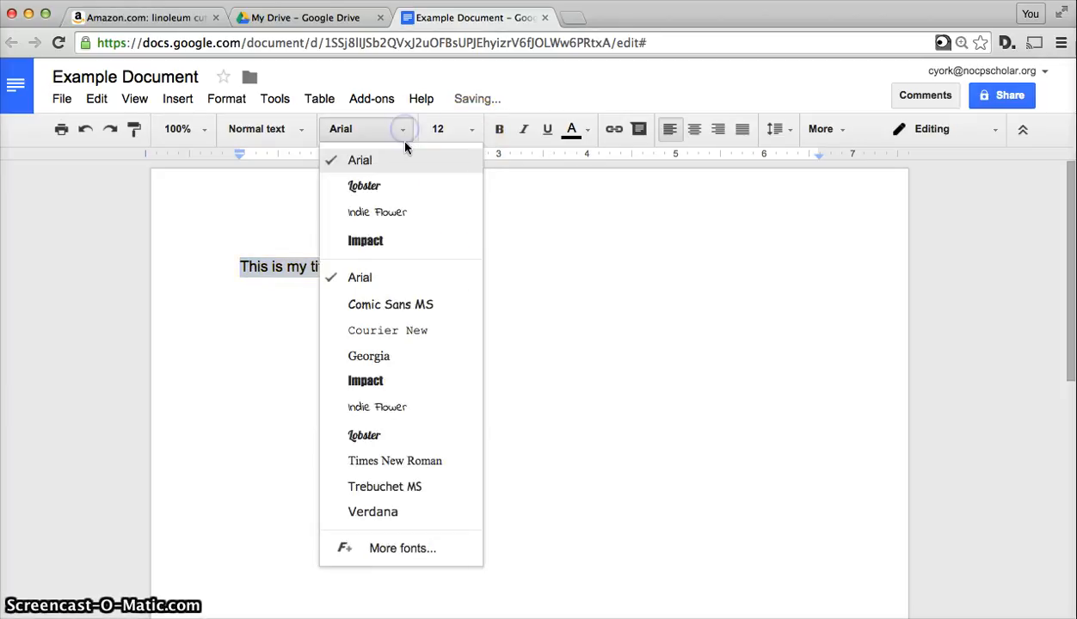
pyautogui.click(472, 130)
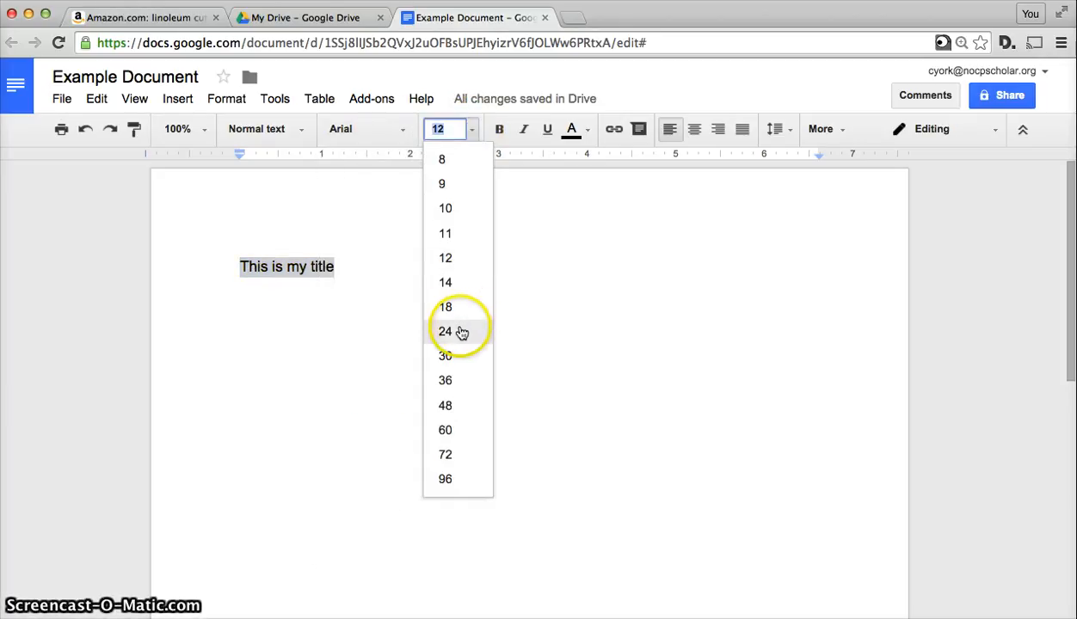
pyautogui.click(461, 331)
pyautogui.click(472, 129)
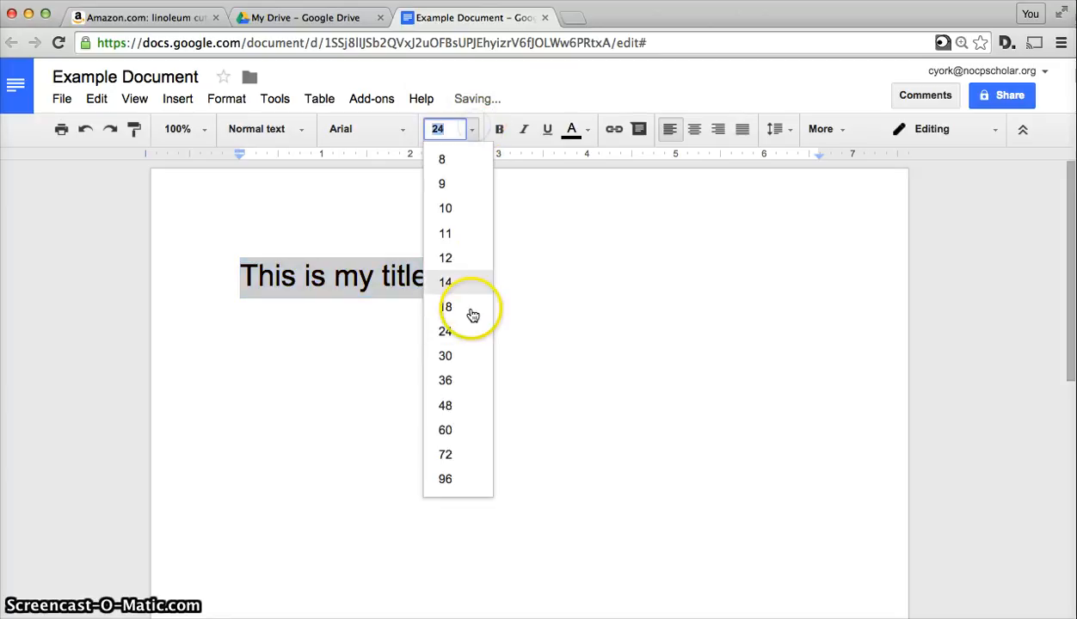
pyautogui.click(464, 357)
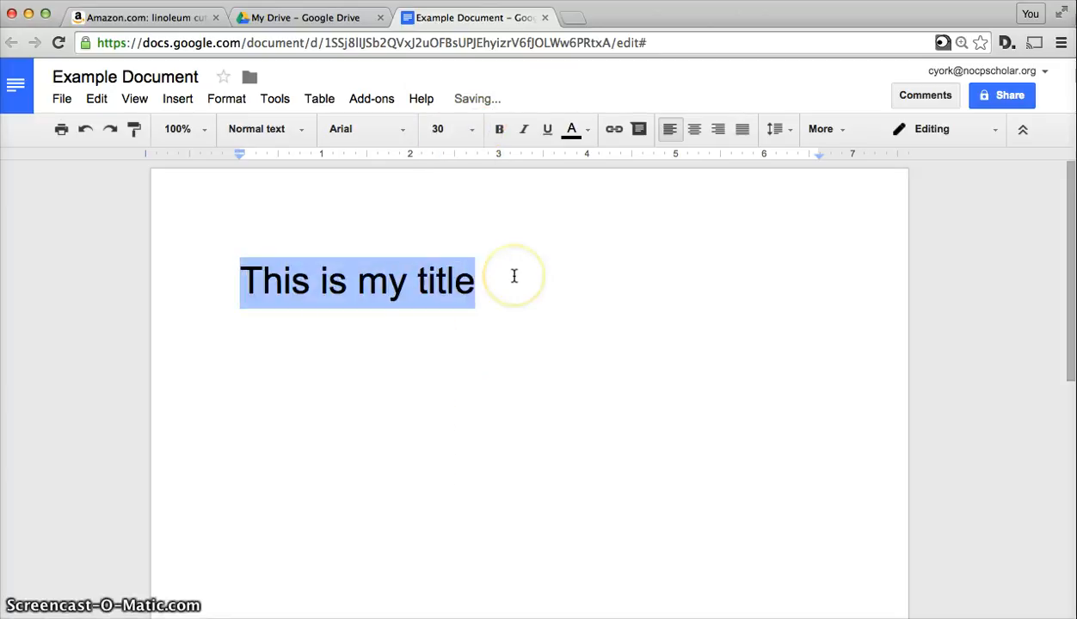